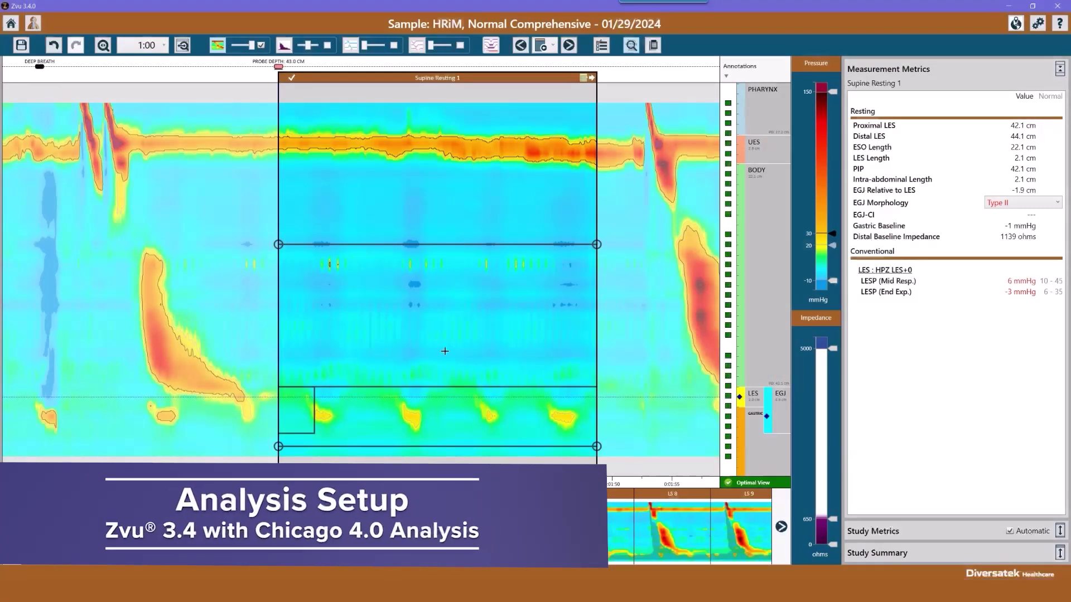
- Set the Chicago Classification in the Analysis configuration to Chicago 4.0 (CC4) and close the properties
left_click(1038, 25)
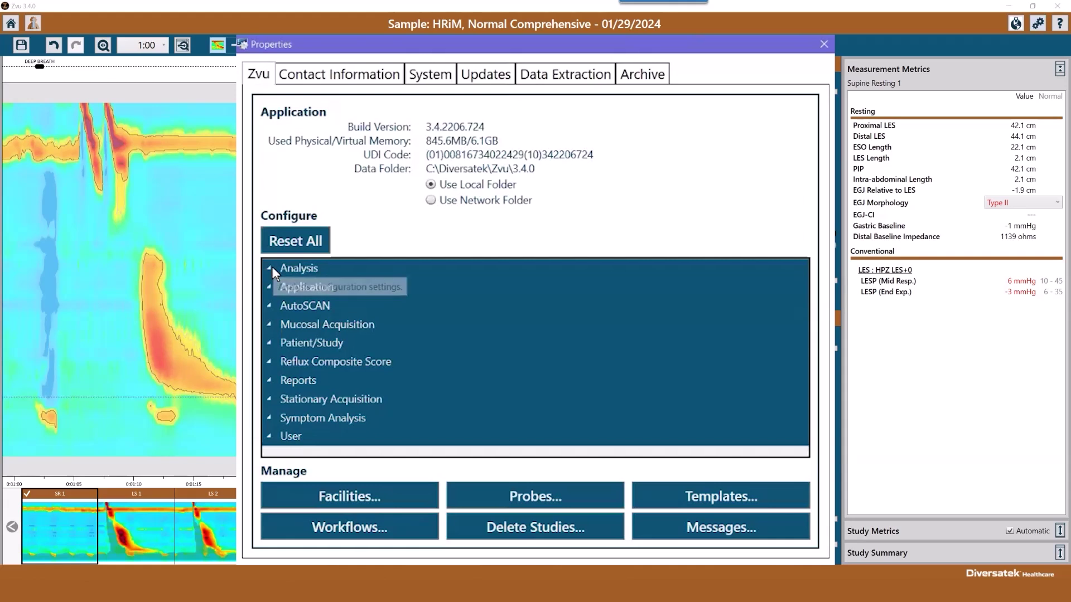
left_click(271, 269)
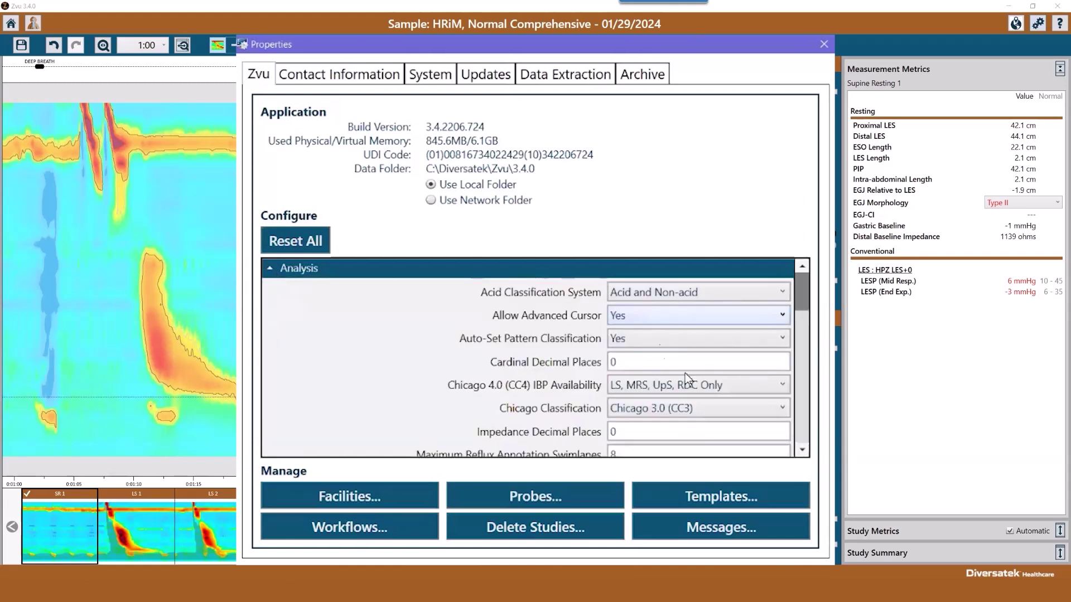
left_click(783, 408)
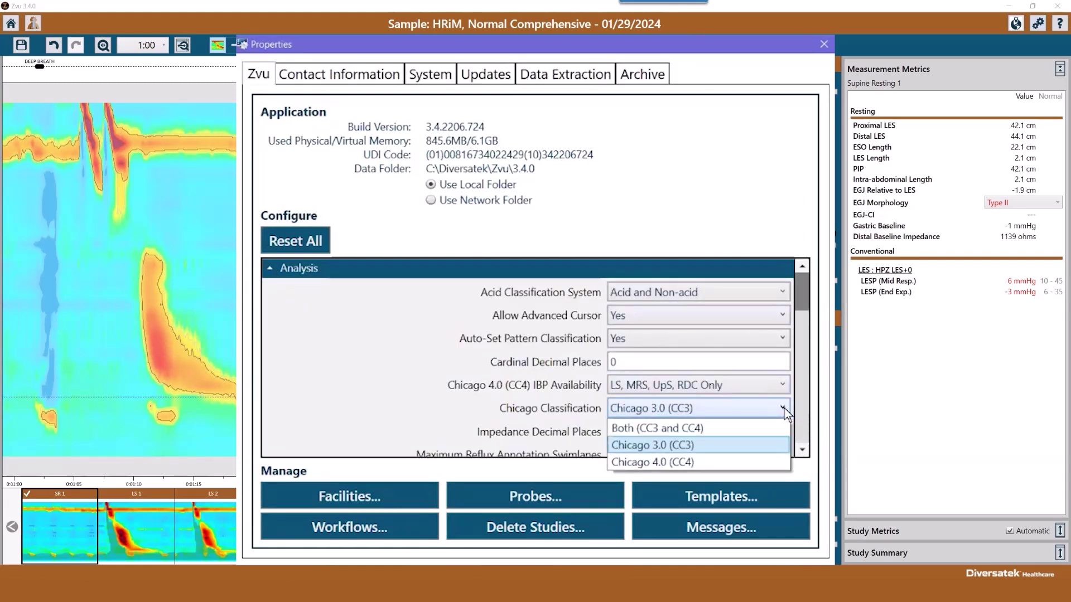
left_click(764, 463)
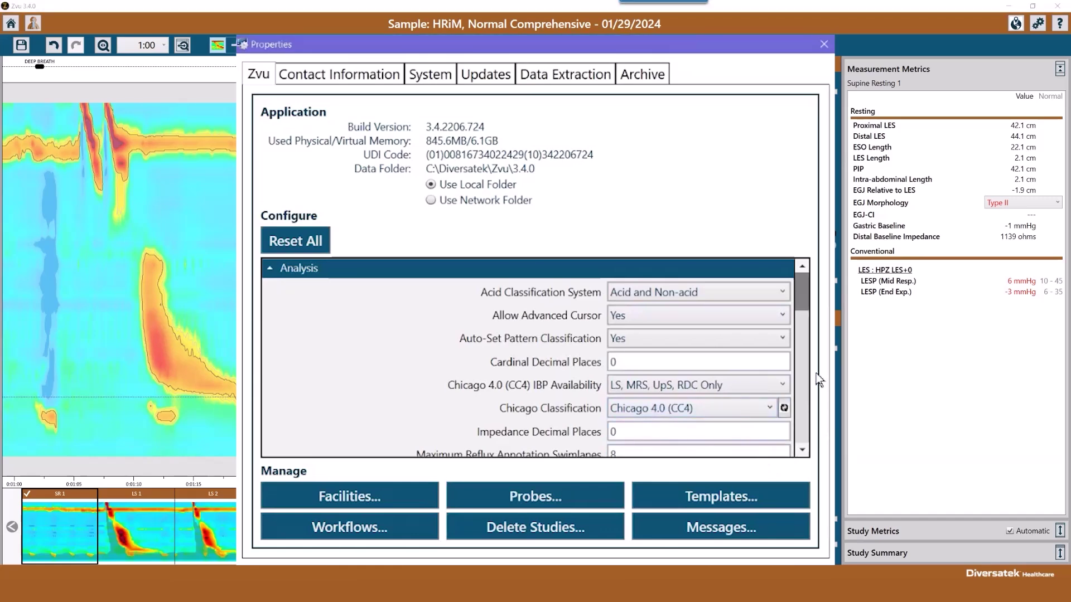
left_click(824, 44)
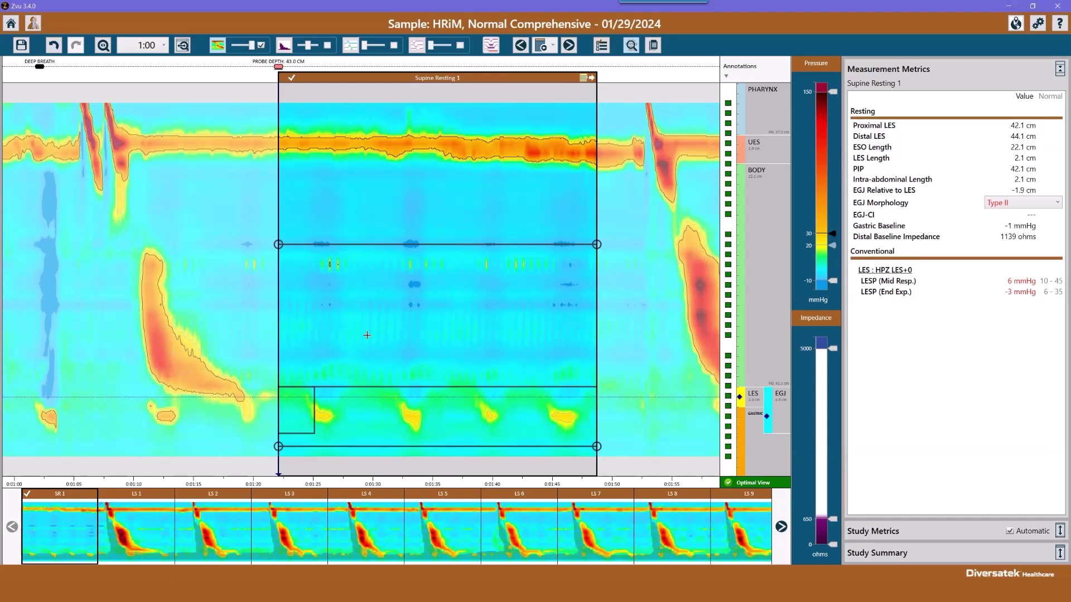
- Size the EGJ-CI box in Supine Resting 1 to span three respiratory cycles and adjust the frame's end and upper LES border
left_click(316, 402)
left_click_drag(597, 348, 596, 348)
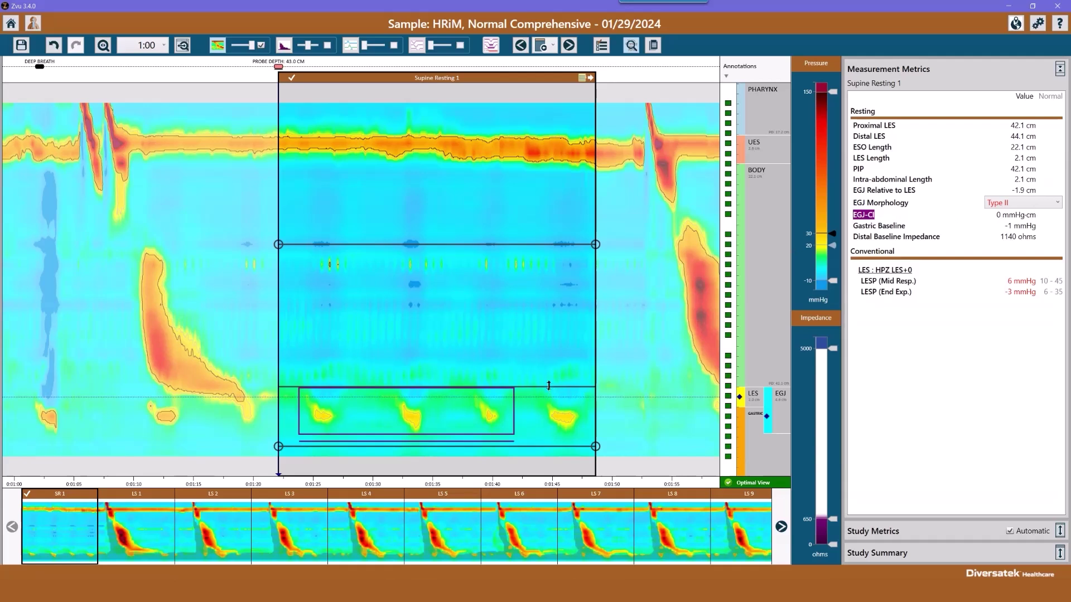
left_click_drag(549, 387, 542, 409)
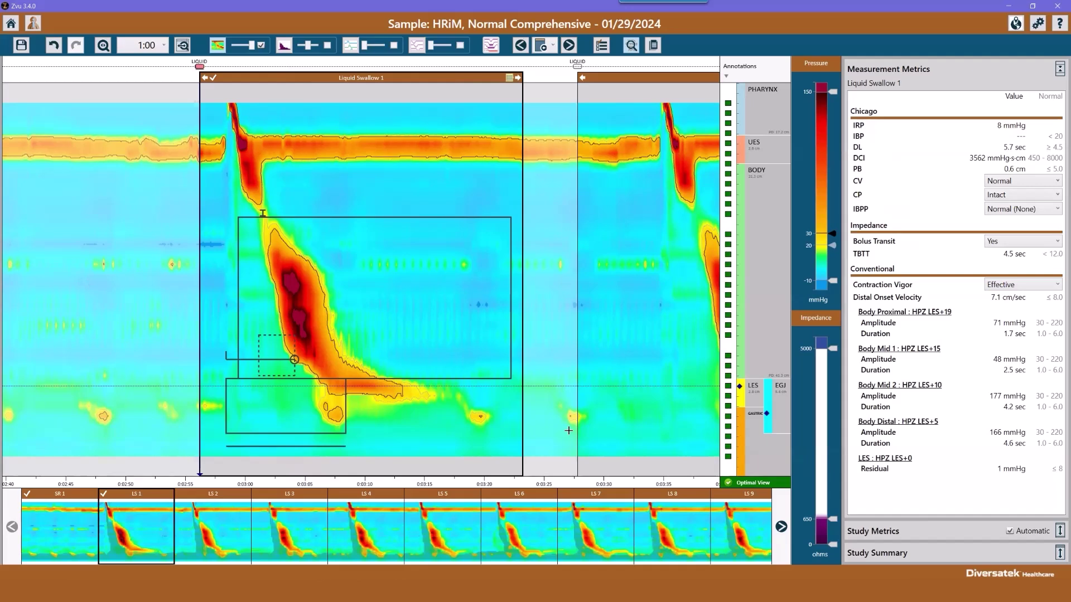
- Move the IBP box in Liquid Swallow 3 onto the pressurized area ahead of the contraction and open its IBPP options
left_click(292, 346)
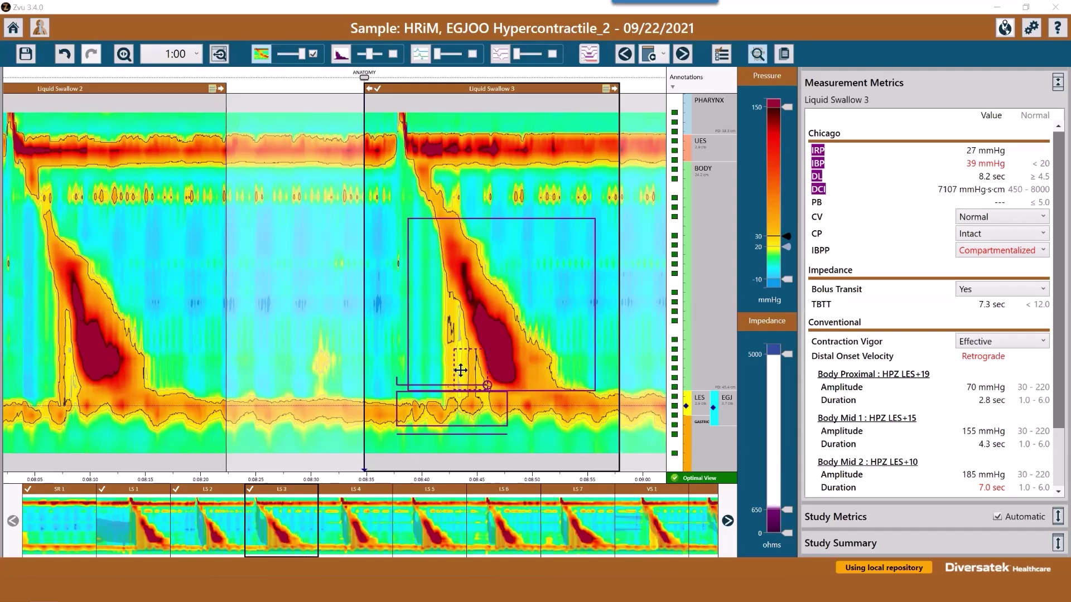
left_click_drag(457, 371, 444, 366)
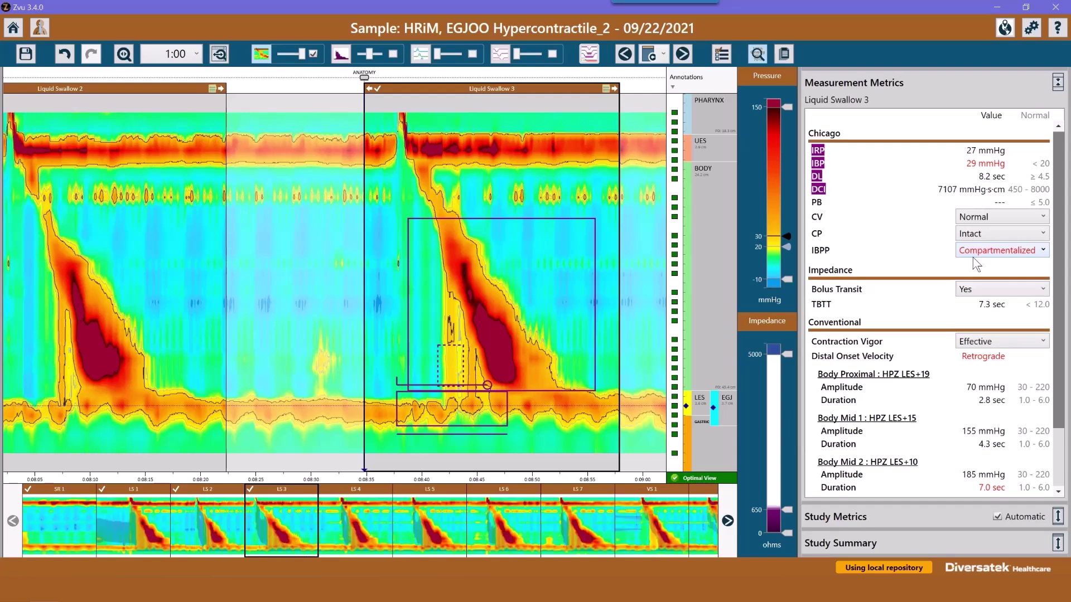
left_click(1043, 252)
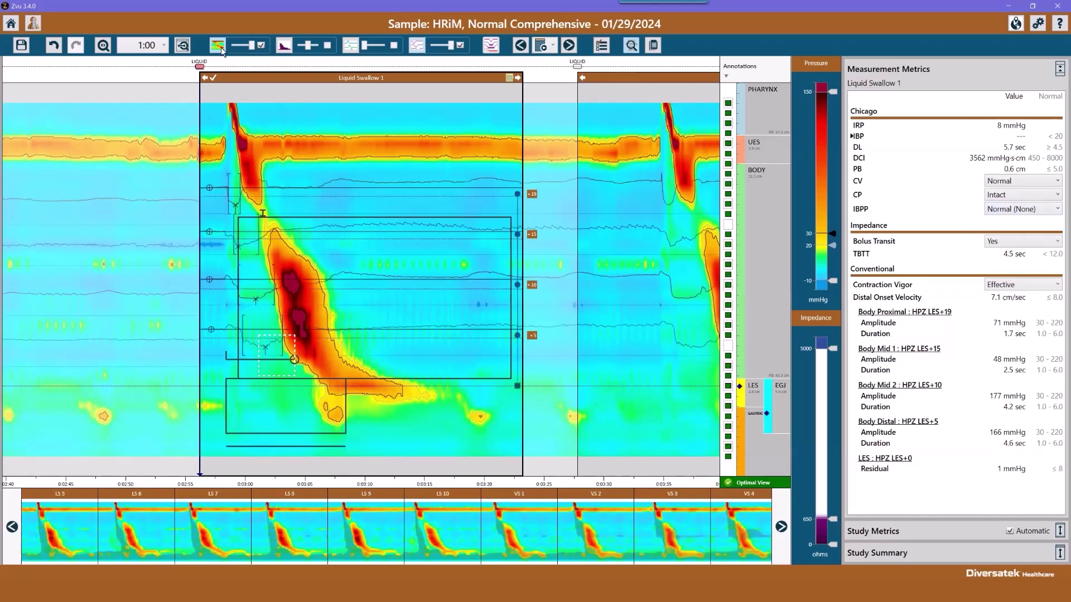
- Hide the pressure contour to examine the impedance waveforms of Liquid Swallow 1 and Viscous Swallow 1, then turn the waveforms off
left_click(221, 48)
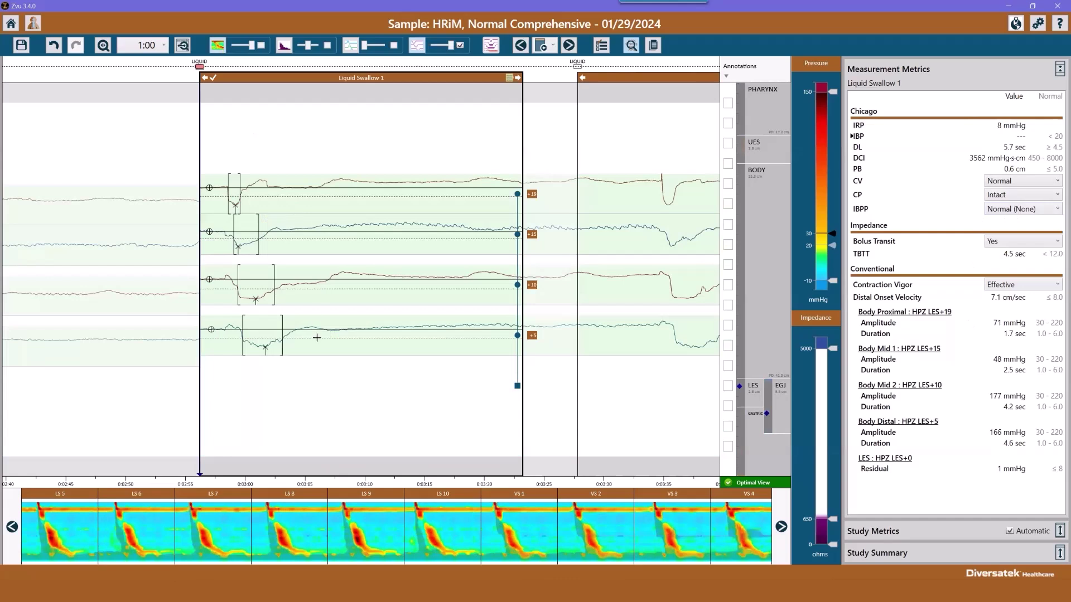
left_click(538, 537)
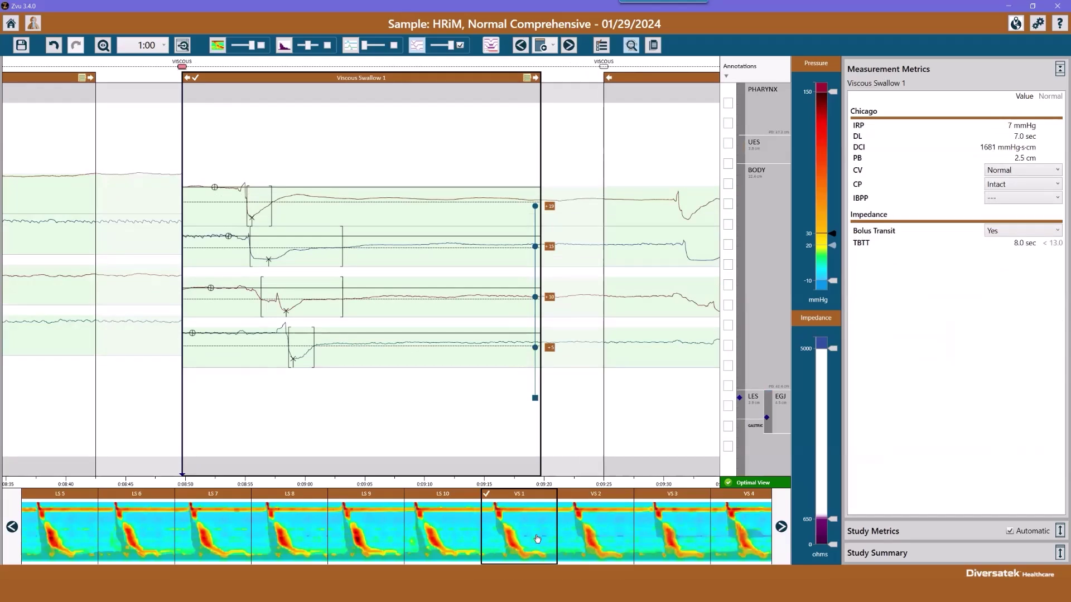
left_click(460, 46)
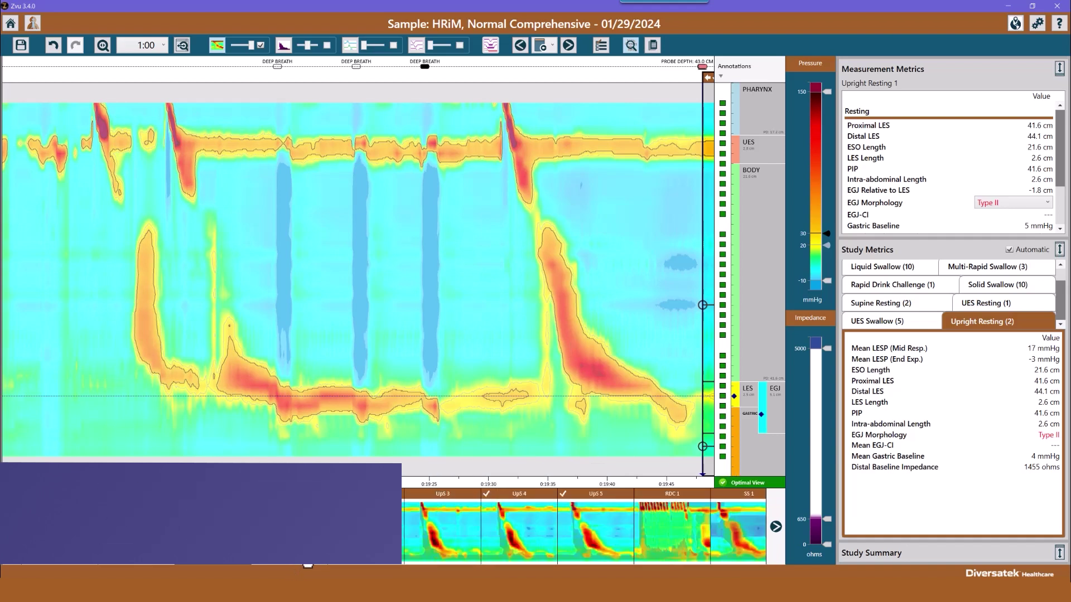
- Examine the Upright Resting 1 frame and the Upright Swallow 1 frame with their study metrics
left_click(239, 538)
left_click_drag(604, 351, 662, 350)
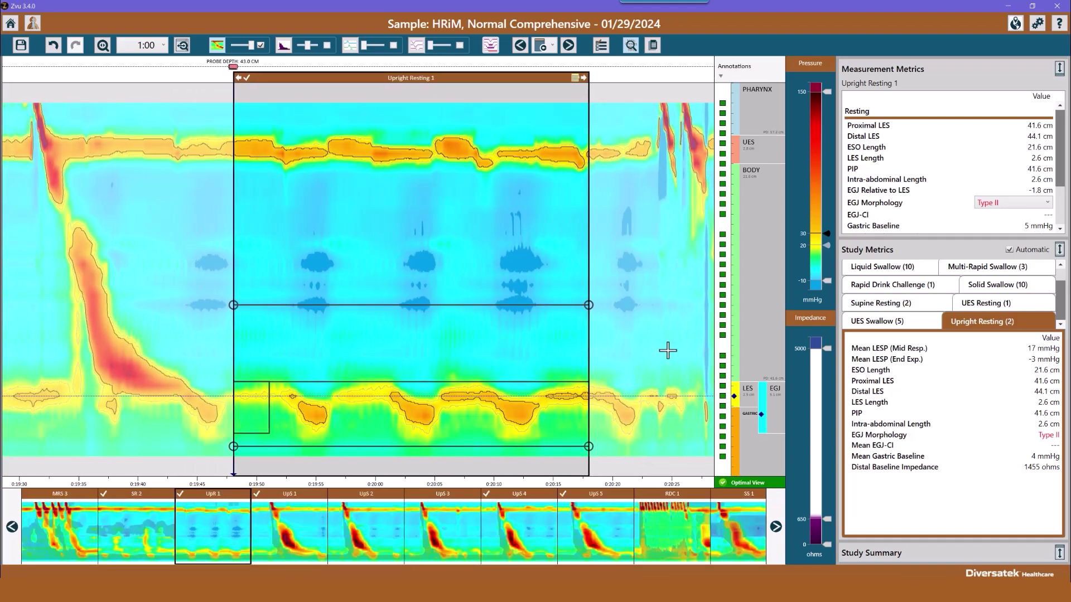
left_click(294, 529)
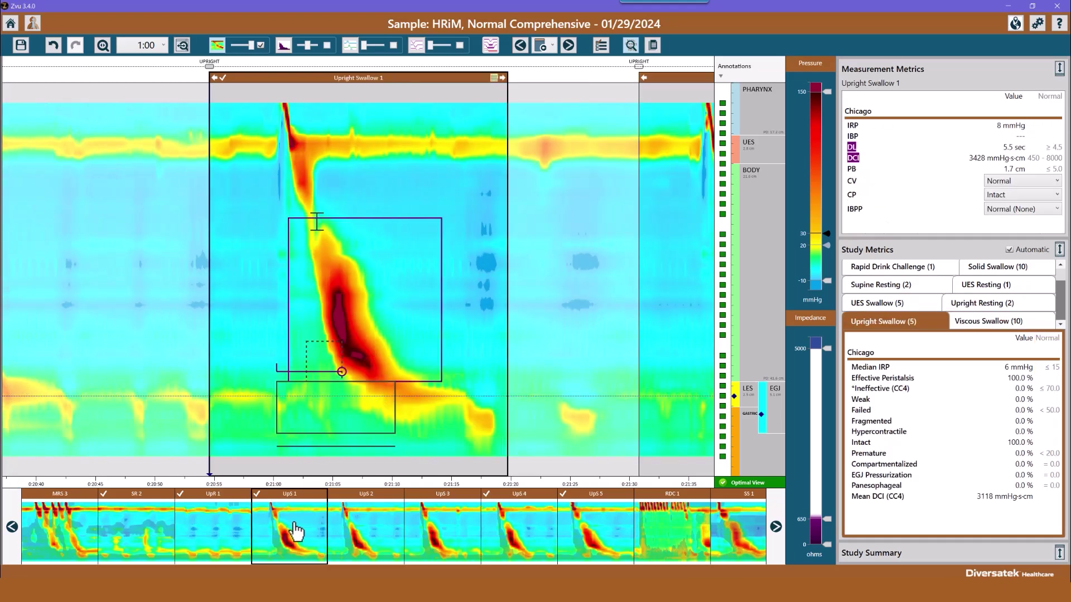
left_click_drag(595, 354, 685, 351)
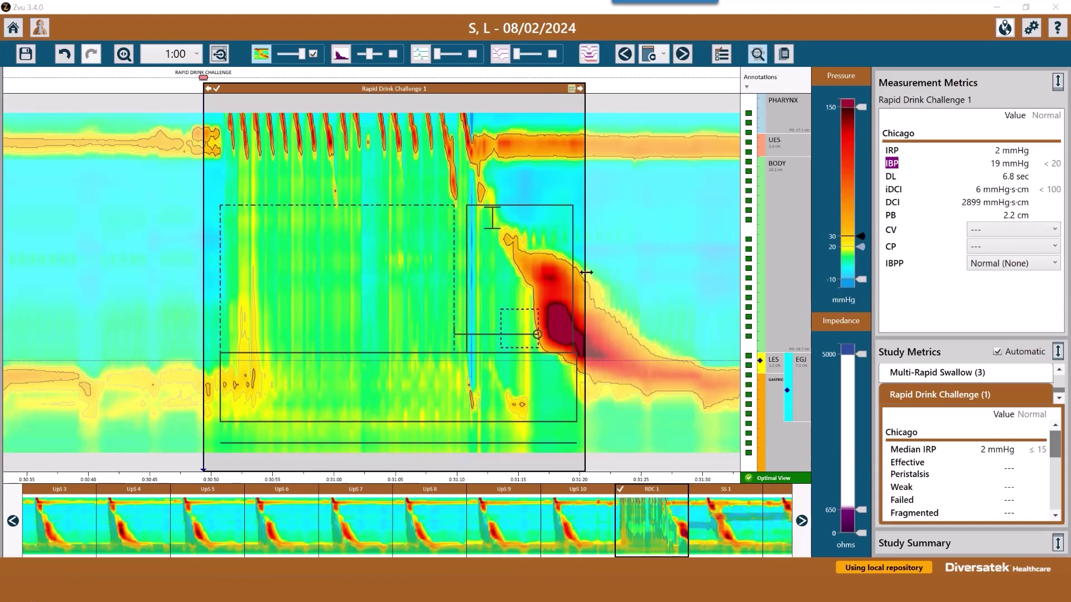
- Extend the Rapid Drink Challenge 1 frame to include the whole final contraction and enlarge its IBP box over the drinking period
left_click_drag(586, 273, 678, 277)
left_click_drag(694, 278, 719, 282)
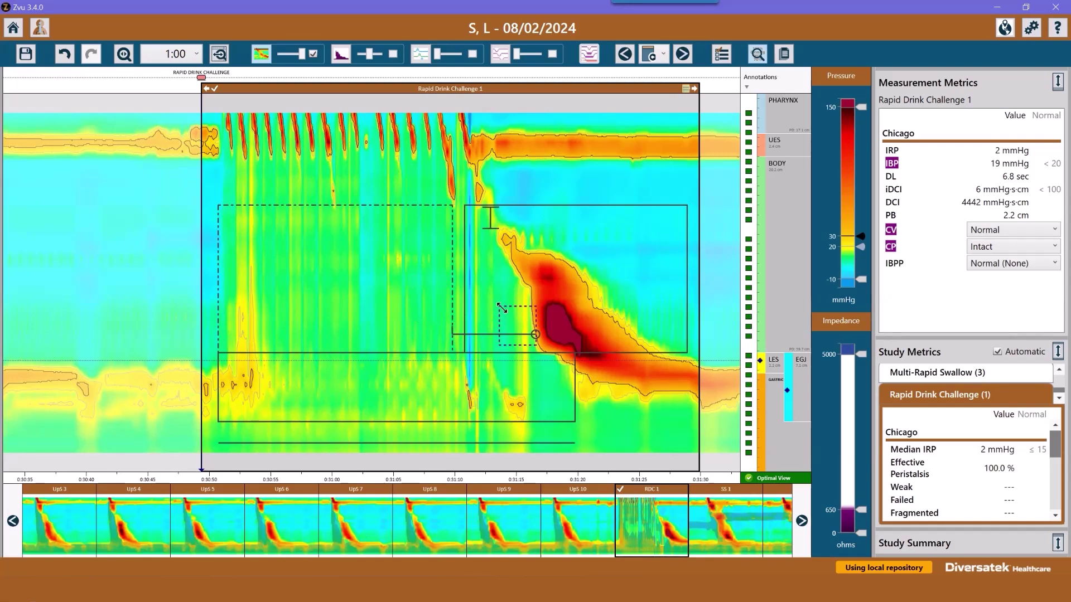
left_click_drag(500, 307, 501, 309)
left_click_drag(501, 309, 221, 157)
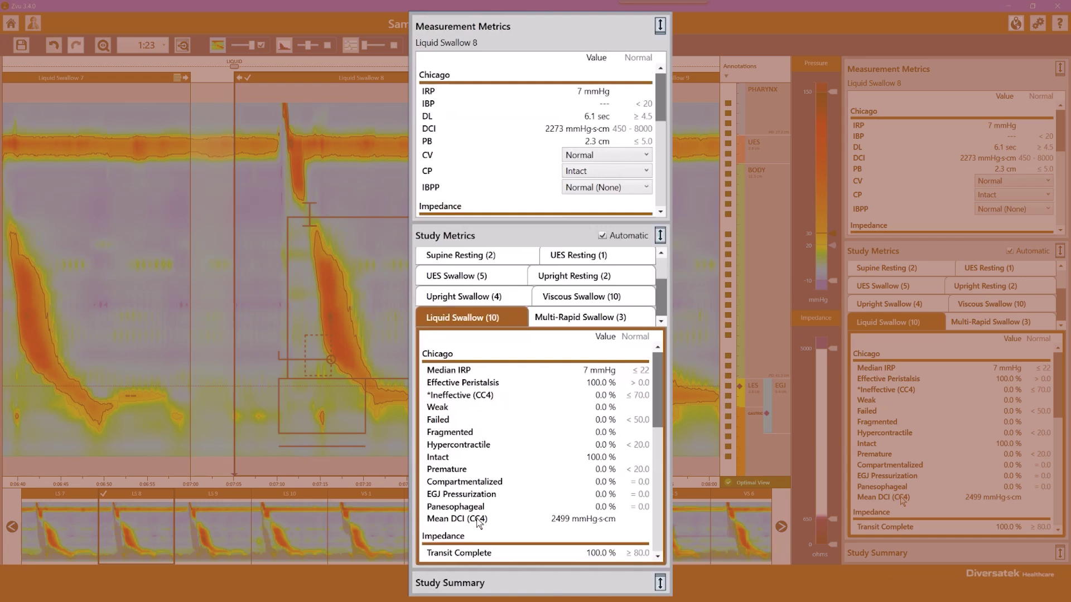
- Examine the study metrics for the multi-rapid swallows, including the Supine DCI Ratio (CC4), and open the upright swallow metrics
left_click(579, 317)
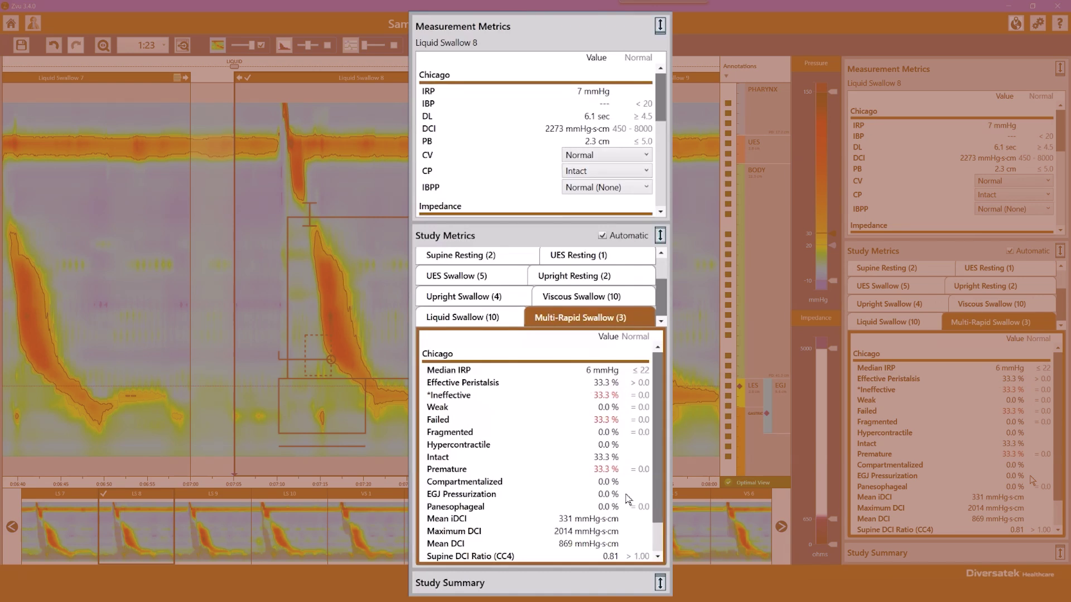
scroll(530, 549, "down", 1)
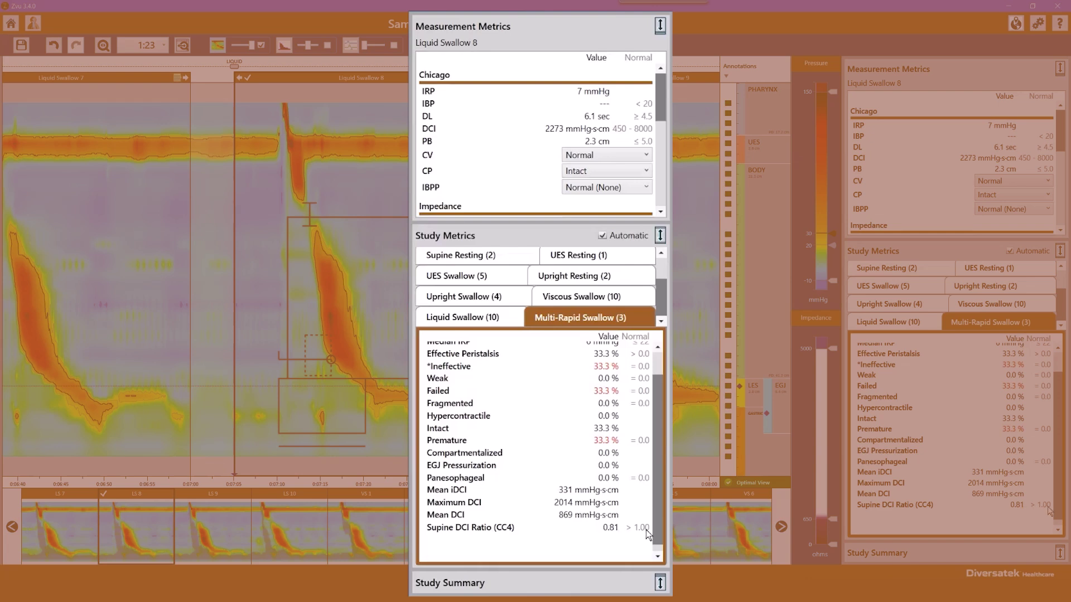
left_click(462, 296)
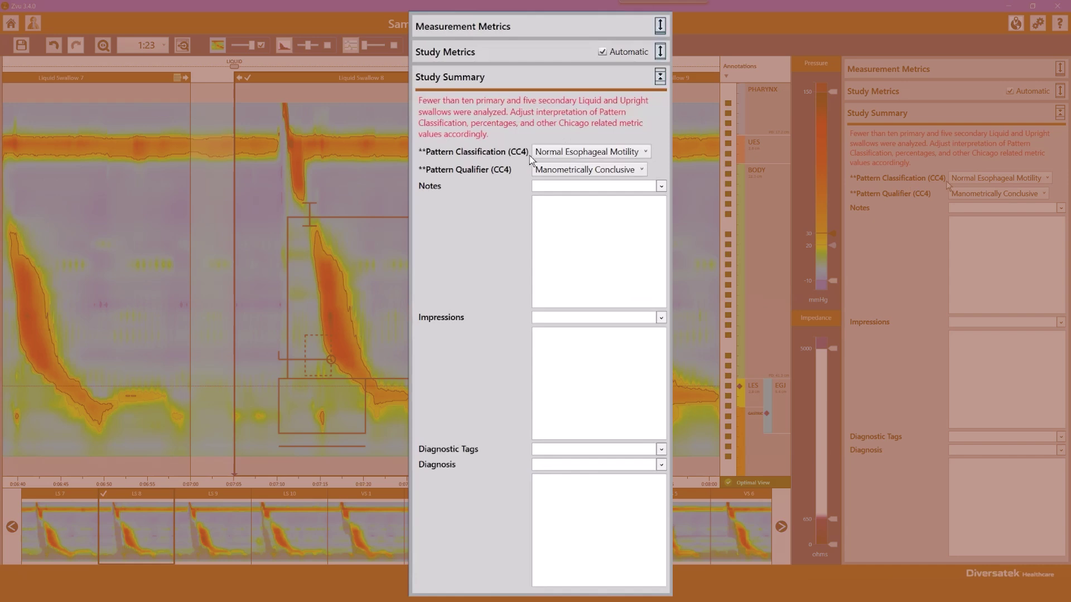
- Examine the available Pattern Classification (CC4) and Pattern Qualifier (CC4) options in the study summary
left_click(648, 152)
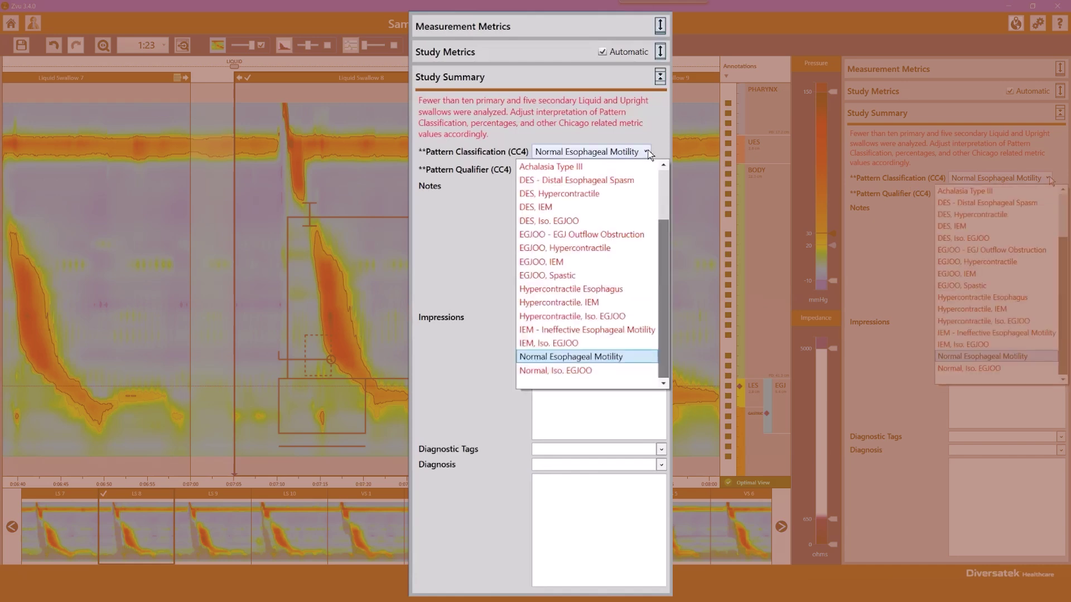
left_click_drag(661, 239, 661, 197)
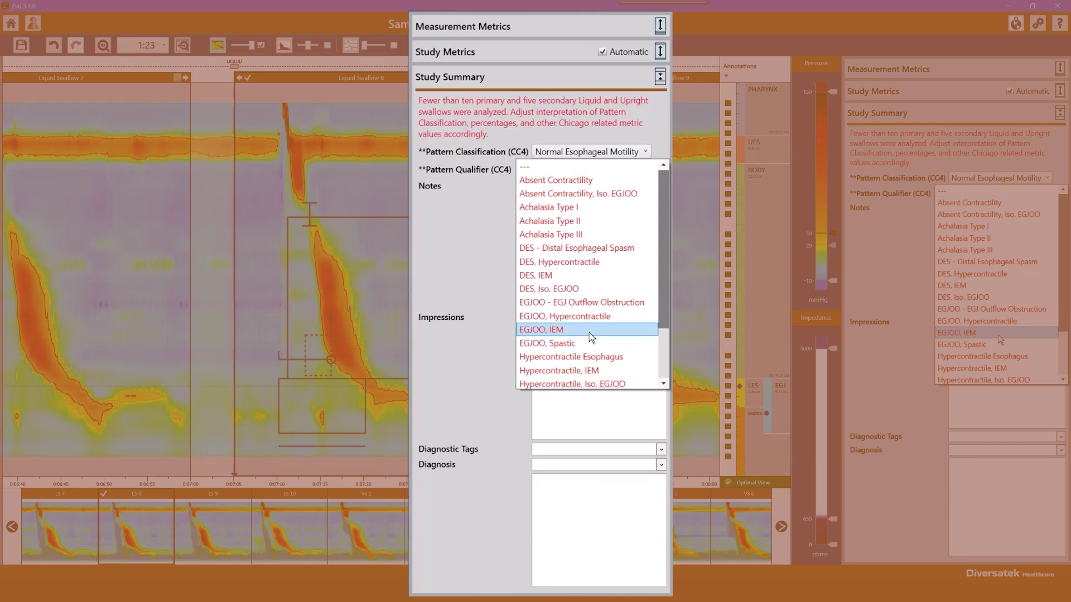
scroll(591, 346, "down", 1)
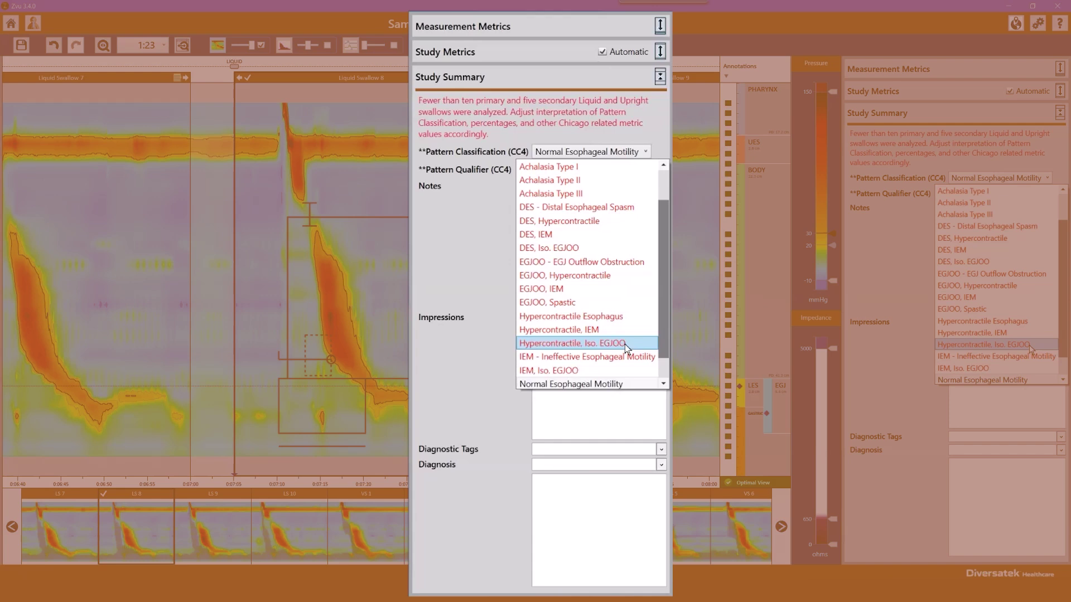
left_click(492, 260)
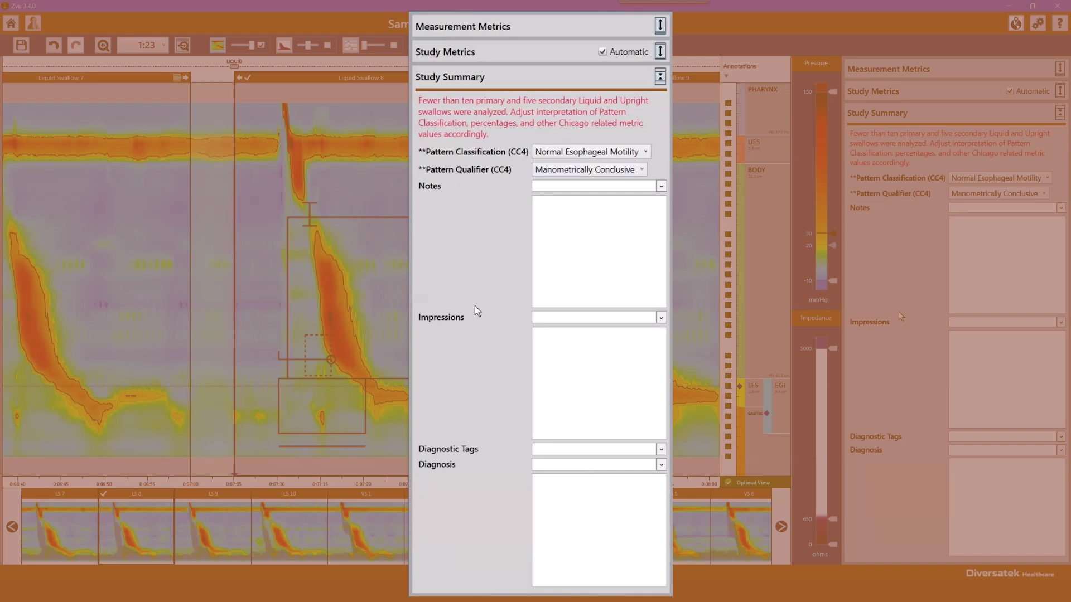
left_click(642, 168)
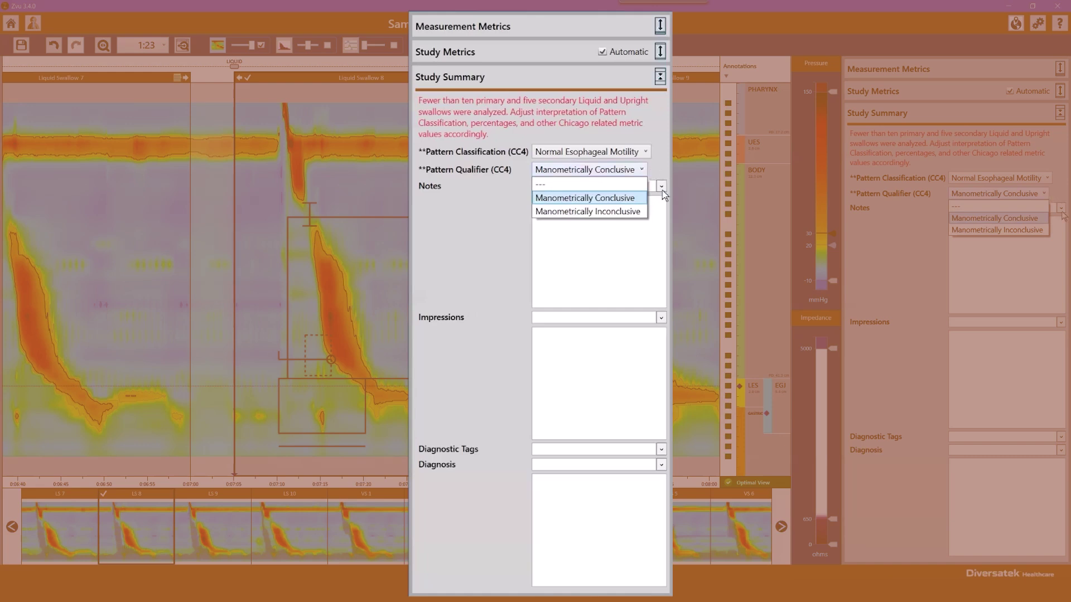
left_click(486, 249)
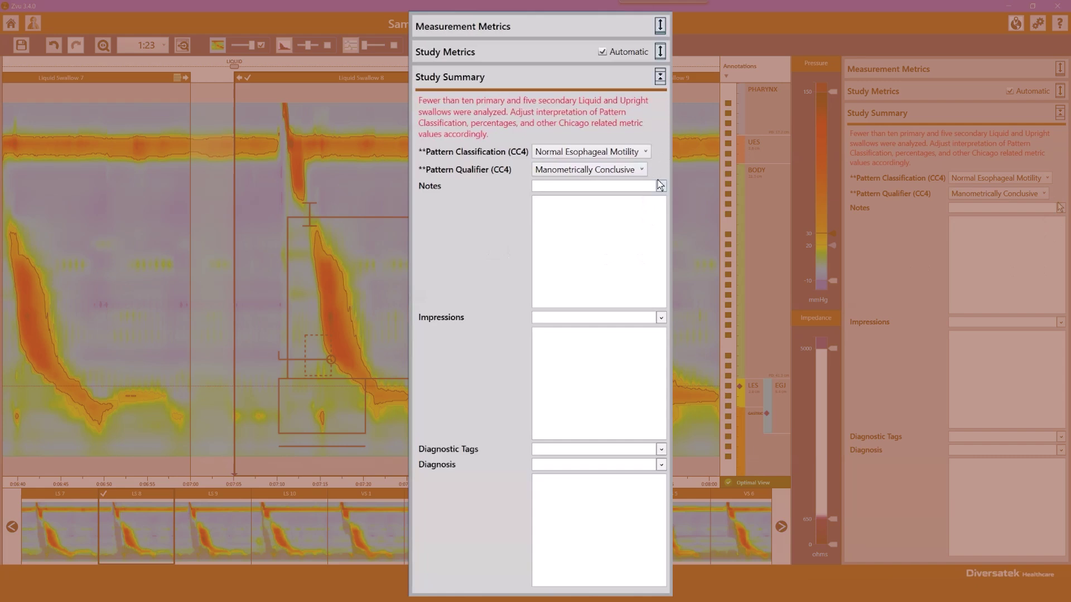